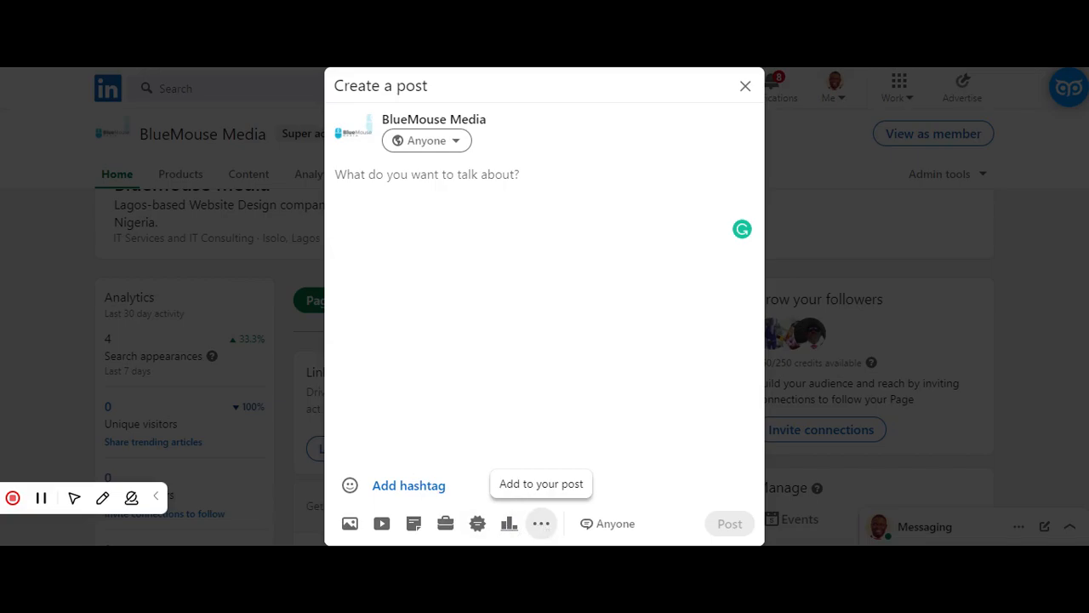
- Start an event from the new company page post and apply the LinkedIn Made Simple banner as its cover image
{"action": "left_click", "coordinate": [542, 524]}
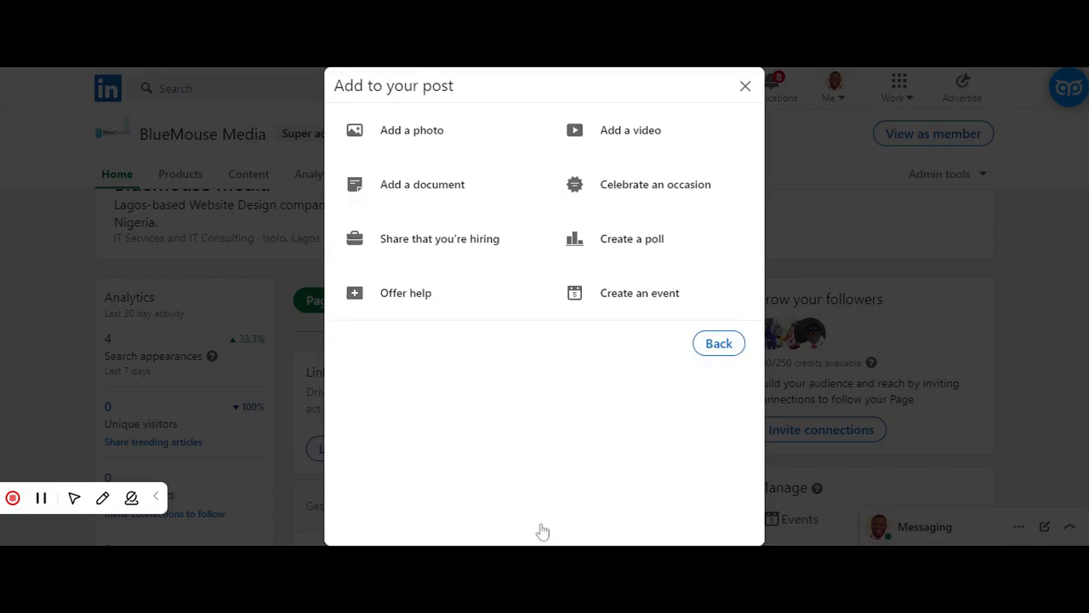
{"action": "left_click", "coordinate": [626, 305]}
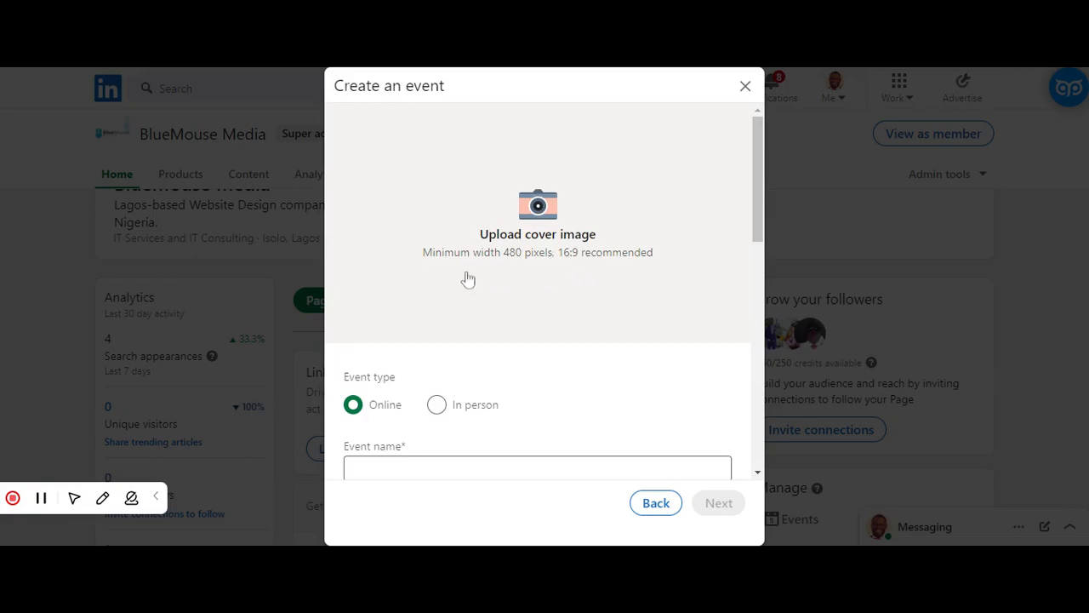
{"action": "left_click", "coordinate": [535, 215]}
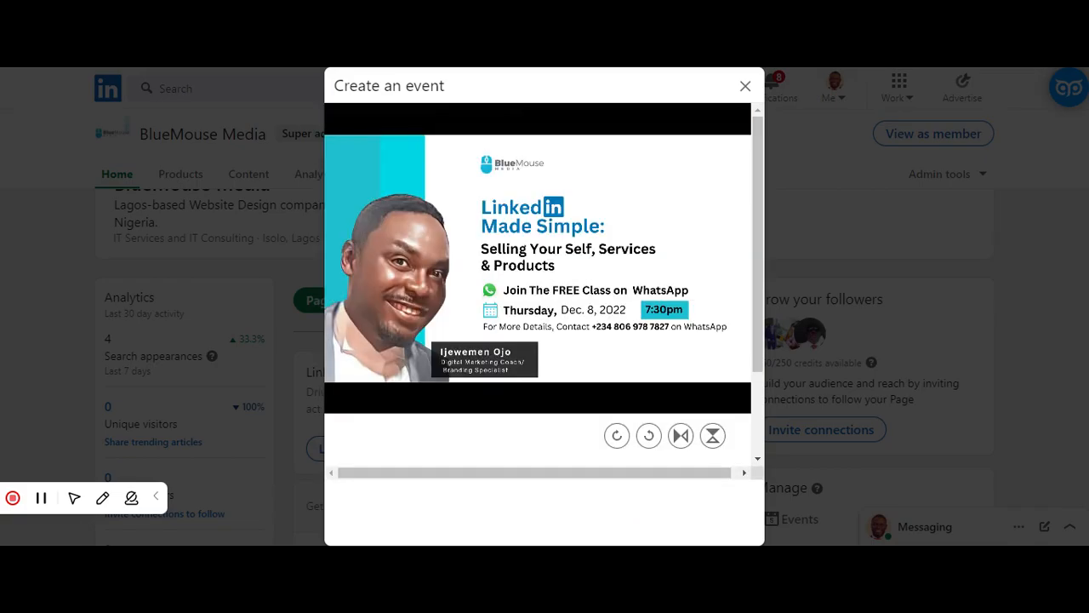
{"action": "scroll", "coordinate": [759, 345], "scroll_direction": "down", "scroll_amount": 3}
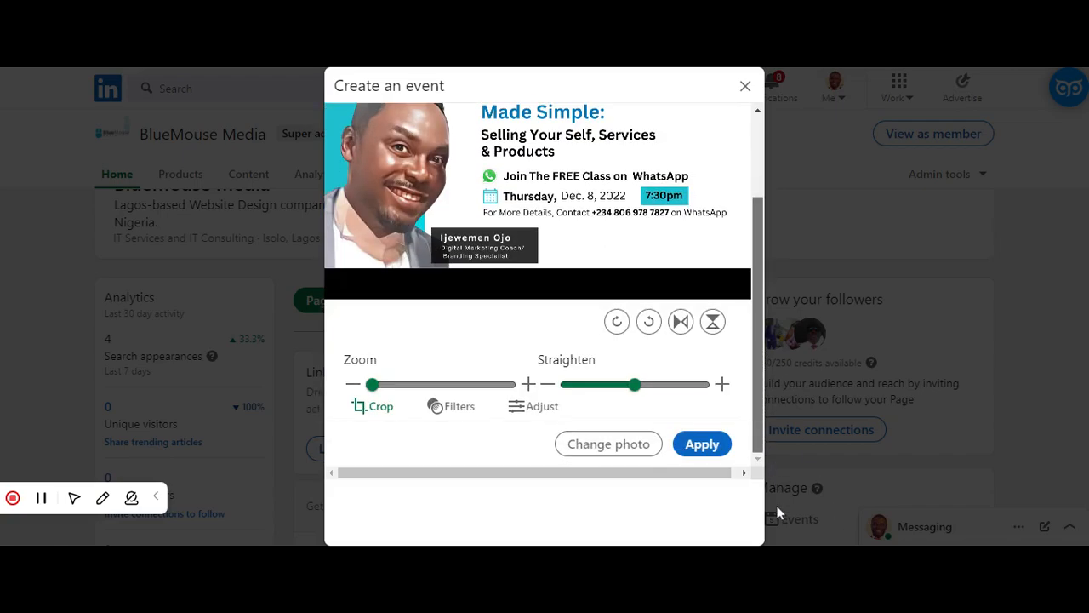
{"action": "left_click", "coordinate": [706, 445]}
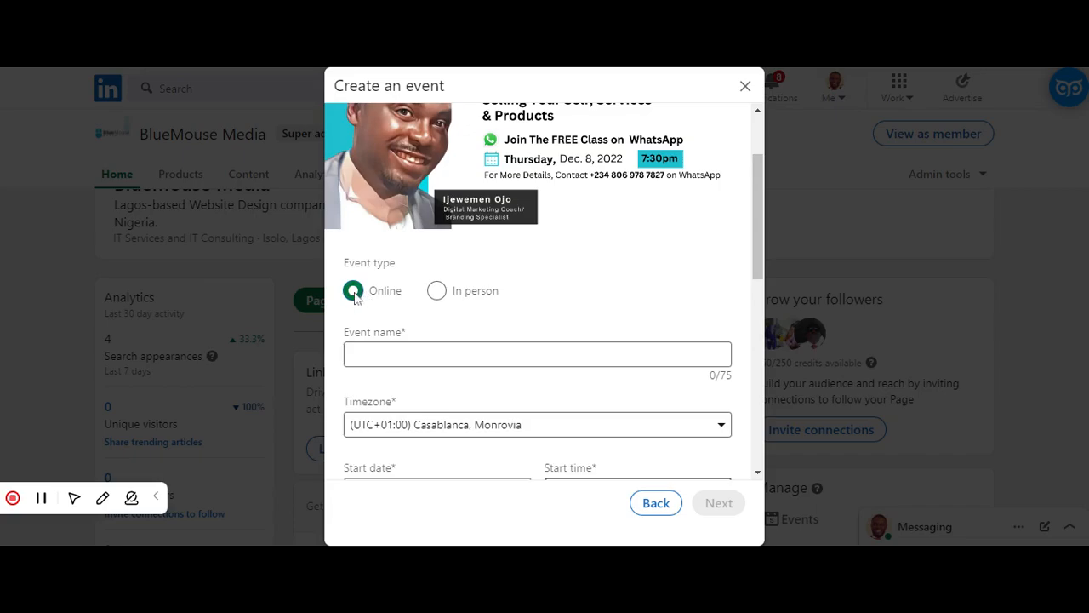
- Name the event "LinkedIn Made Simple: Selling Yourself, Services, or Products Online"
{"action": "left_click", "coordinate": [357, 355]}
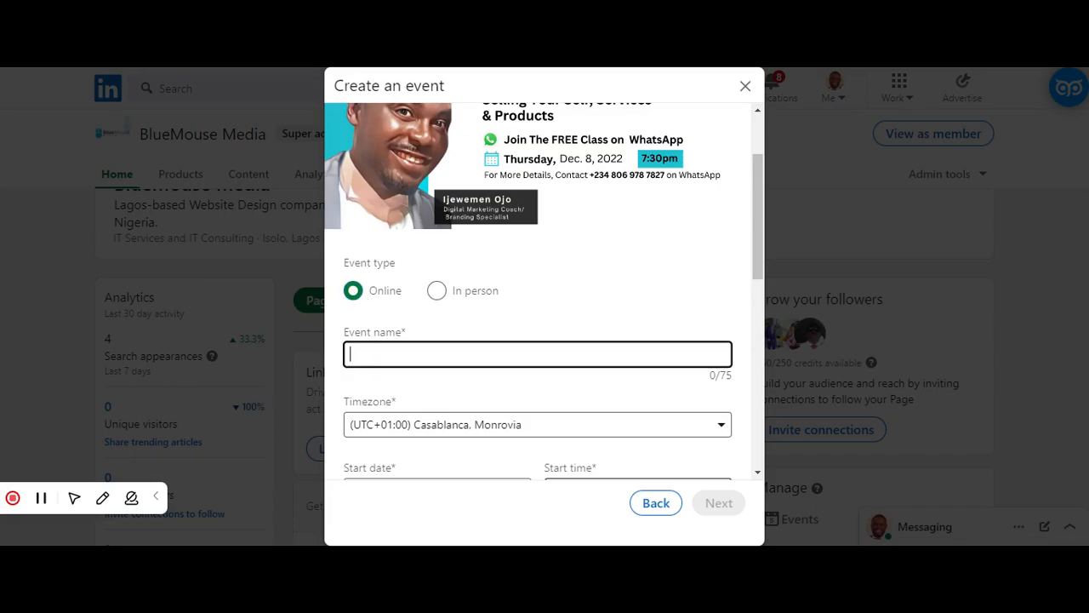
{"action": "type", "text": "LinkedIn Made Simple: Selling Yourself, Services, or Products Online"}
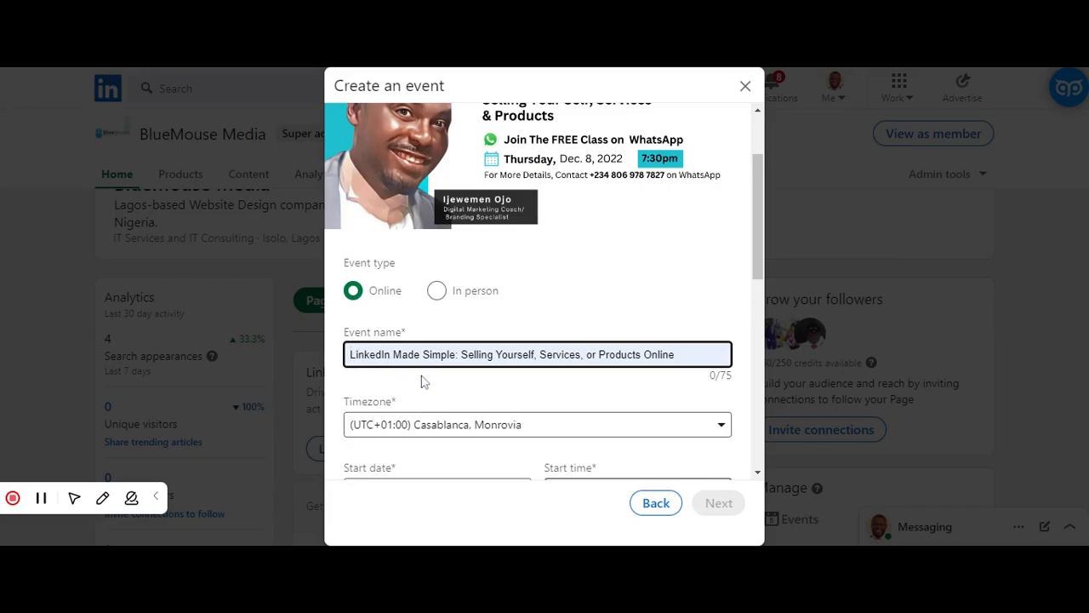
{"action": "left_click", "coordinate": [422, 381]}
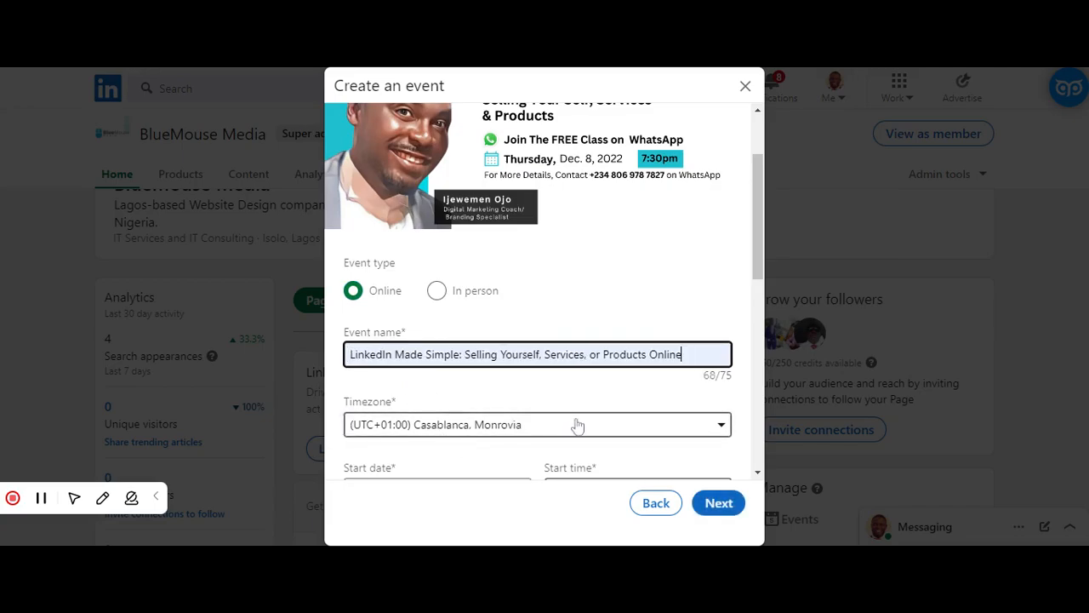
- Set the event's timezone to (UTC+01:00) West Central Africa
{"action": "left_click", "coordinate": [651, 424]}
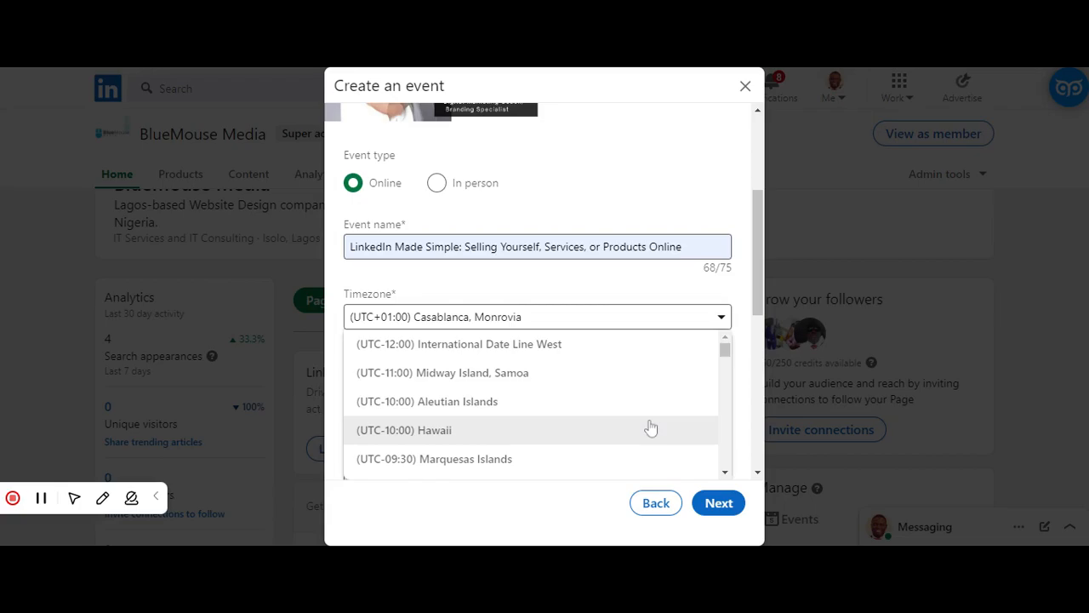
{"action": "left_click_drag", "start_coordinate": [728, 358], "coordinate": [729, 397]}
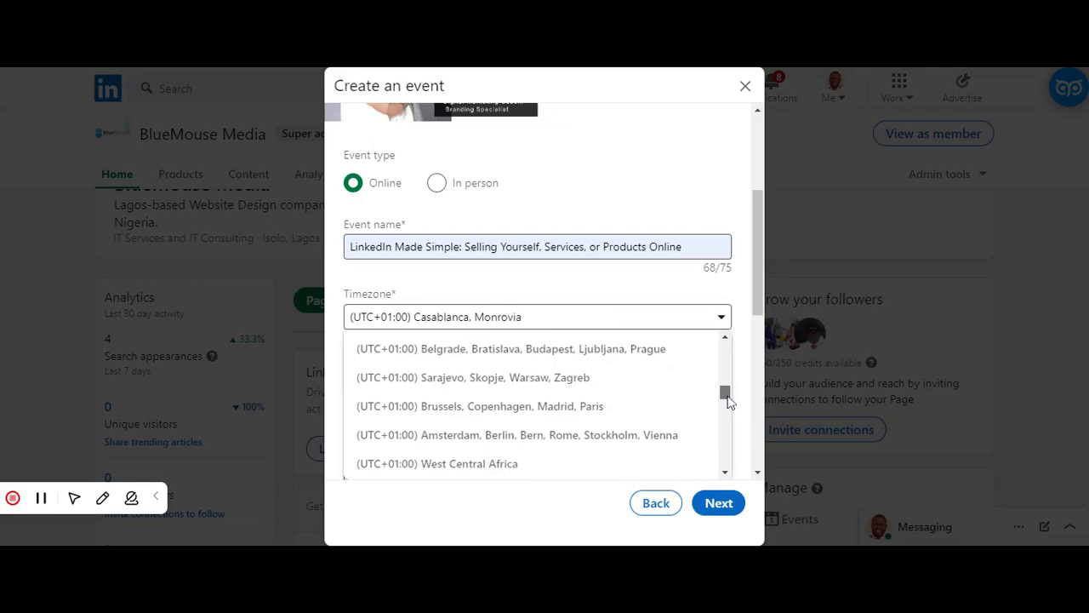
{"action": "left_click", "coordinate": [461, 463]}
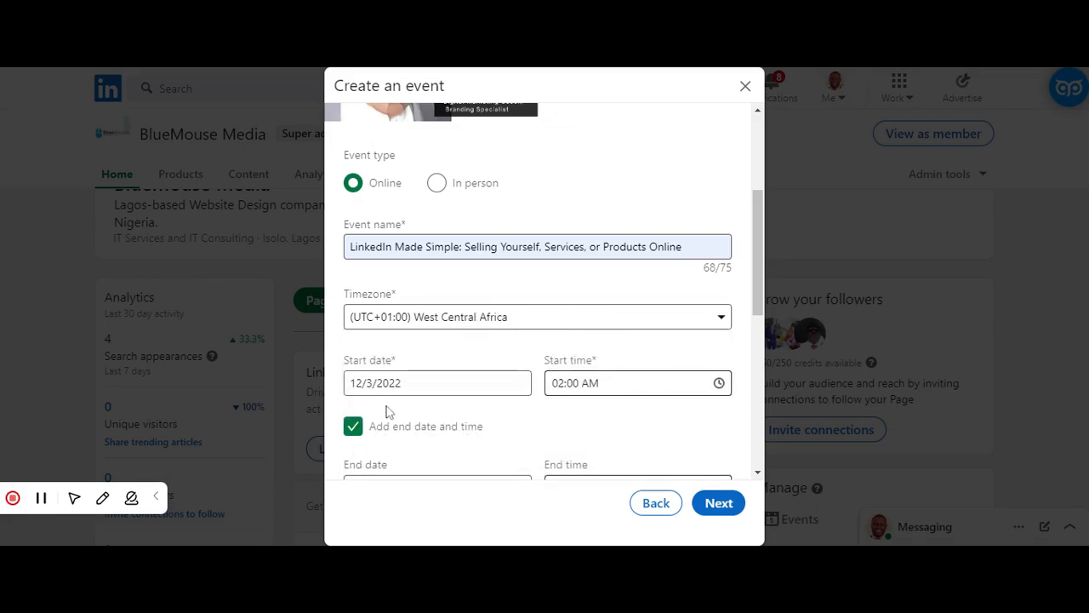
- Set the event's start date to 12/8/2022
{"action": "left_click", "coordinate": [372, 383]}
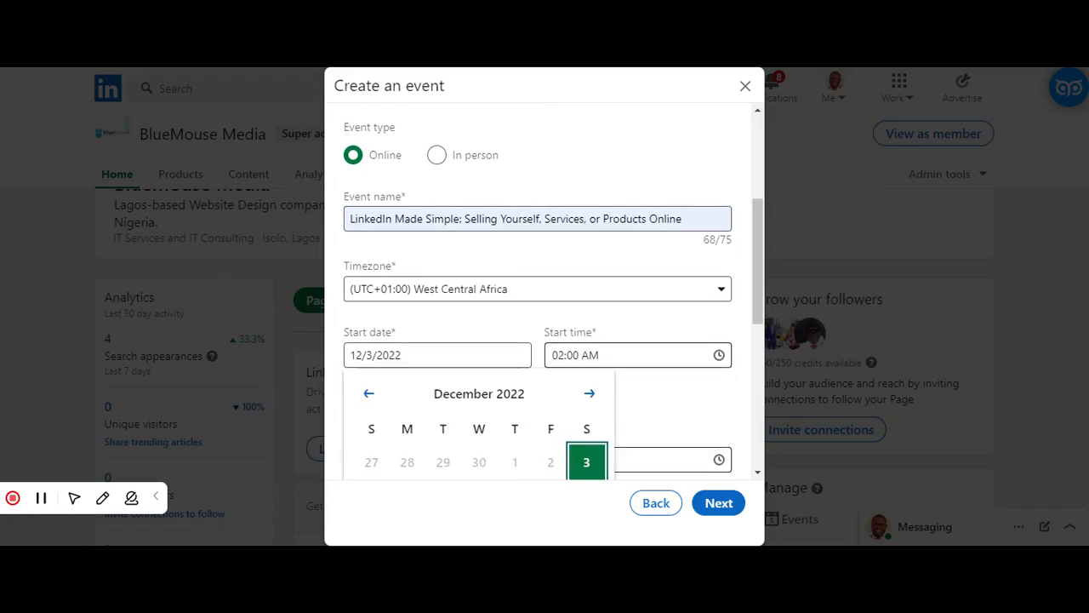
{"action": "left_click", "coordinate": [372, 355]}
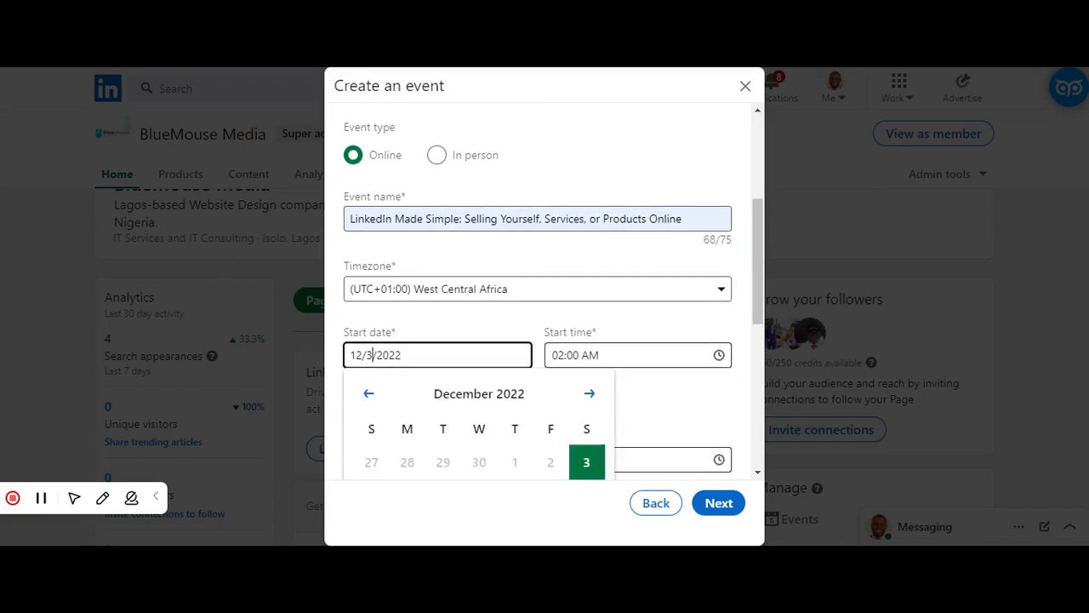
{"action": "key", "text": "BackSpace"}
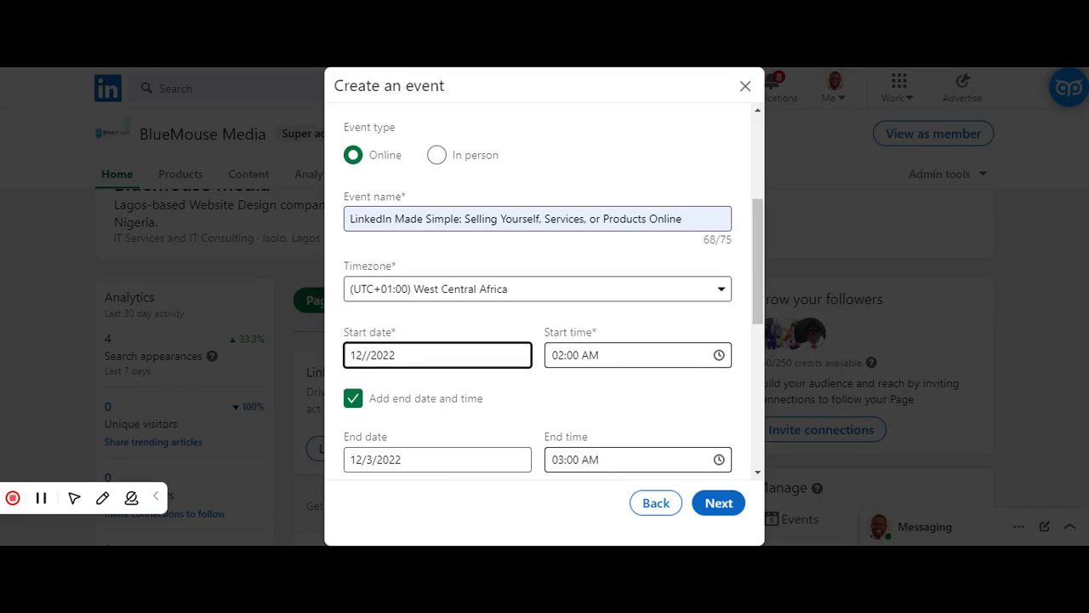
{"action": "type", "text": "8"}
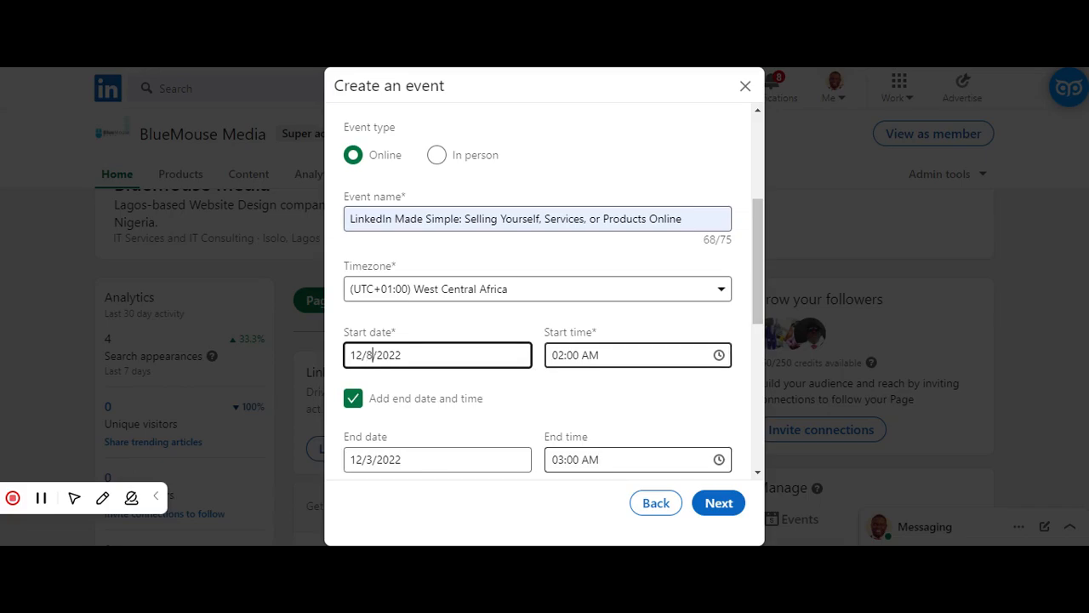
- Set the event's start time to 07:30 PM and attach the completed event to the post
{"action": "key", "text": "Tab"}
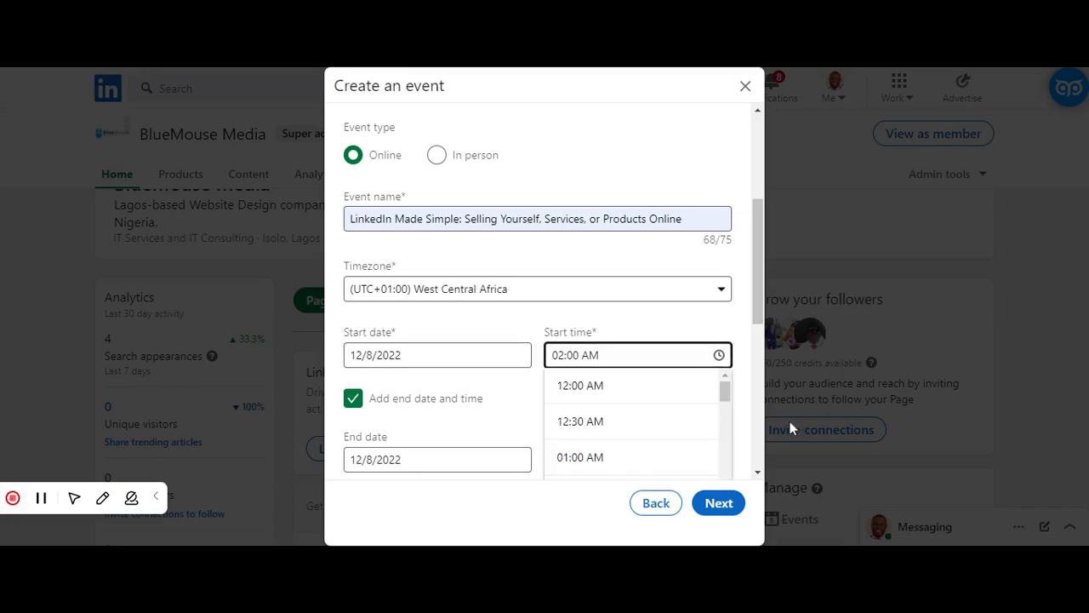
{"action": "left_click_drag", "start_coordinate": [728, 393], "coordinate": [737, 529]}
{"action": "left_click", "coordinate": [599, 435]}
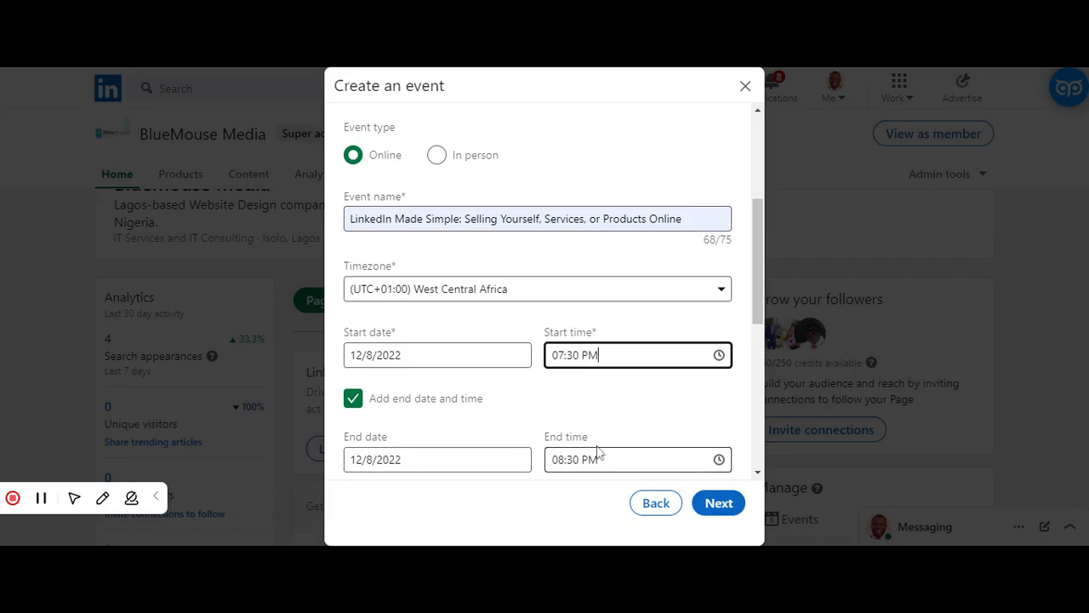
{"action": "left_click", "coordinate": [716, 507]}
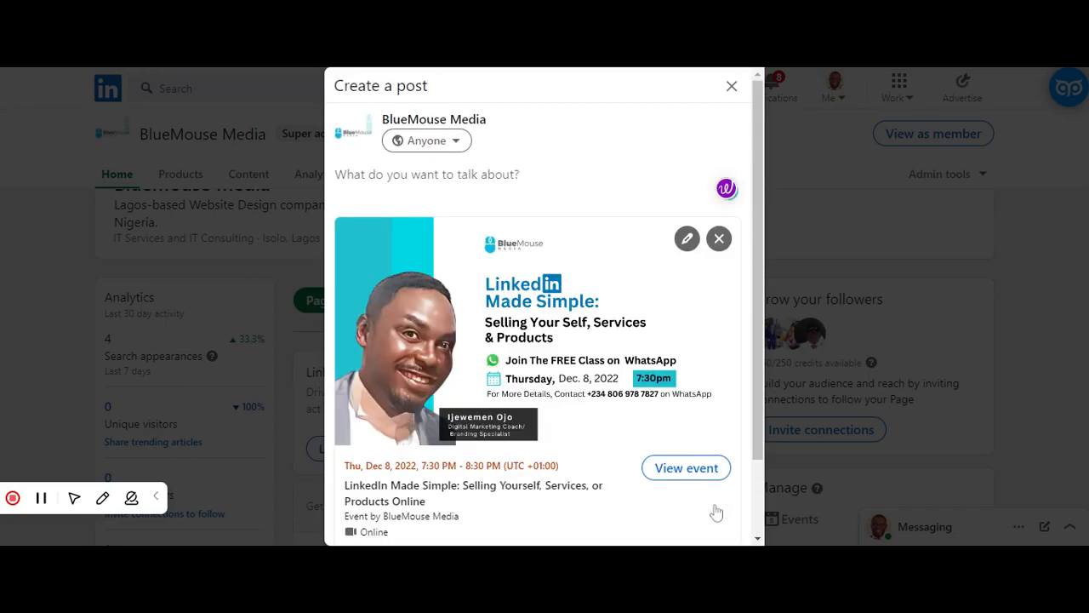
- Add the suggested hashtags #linkedin and #webinar to the post text
{"action": "left_click_drag", "start_coordinate": [759, 382], "coordinate": [772, 450]}
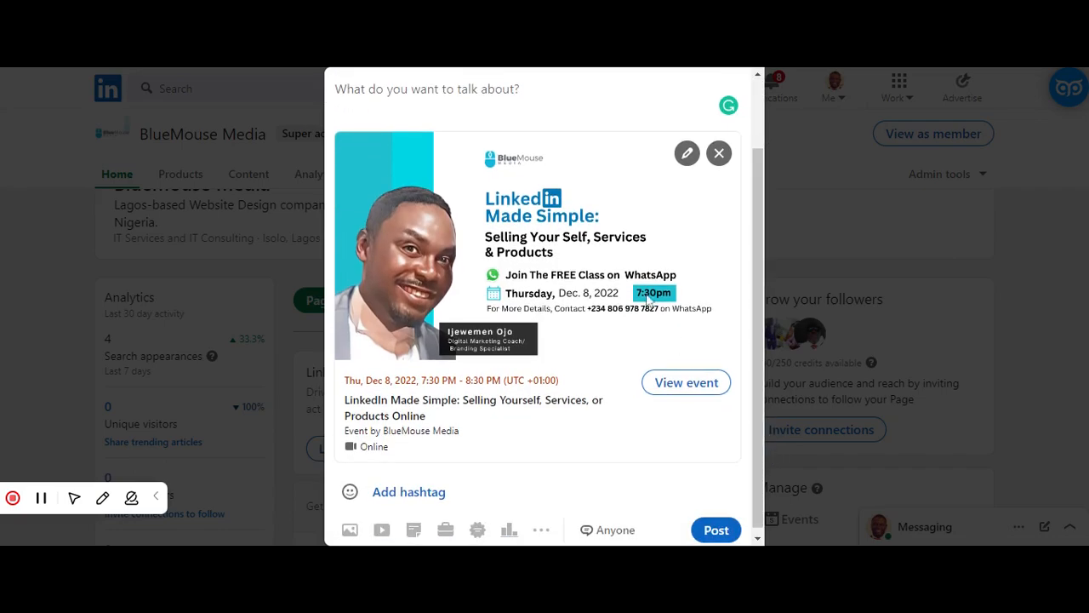
{"action": "left_click", "coordinate": [420, 495]}
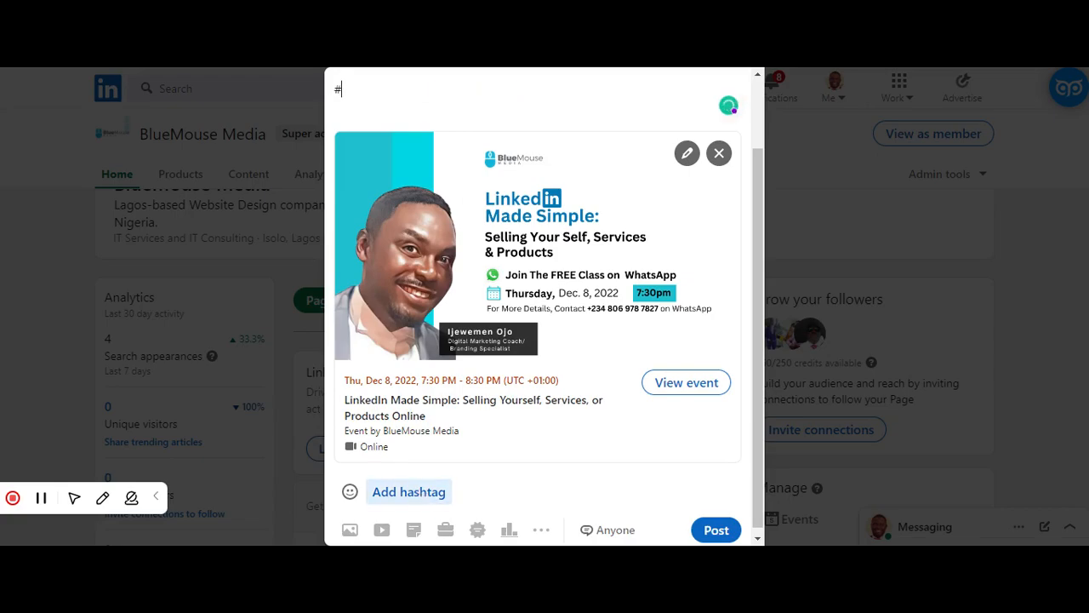
{"action": "type", "text": "Lin"}
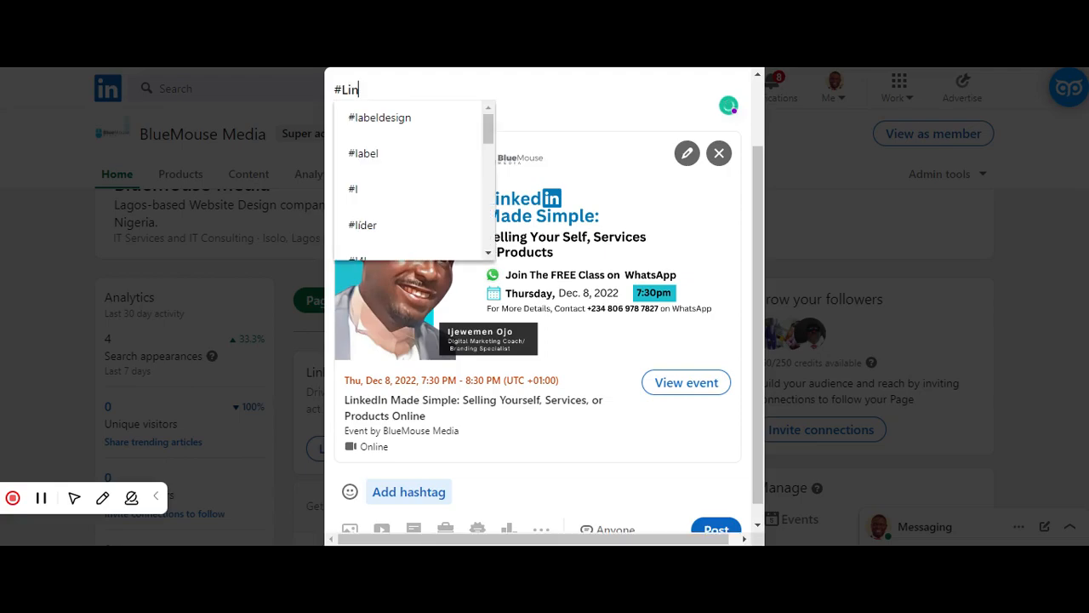
{"action": "type", "text": "kedin"}
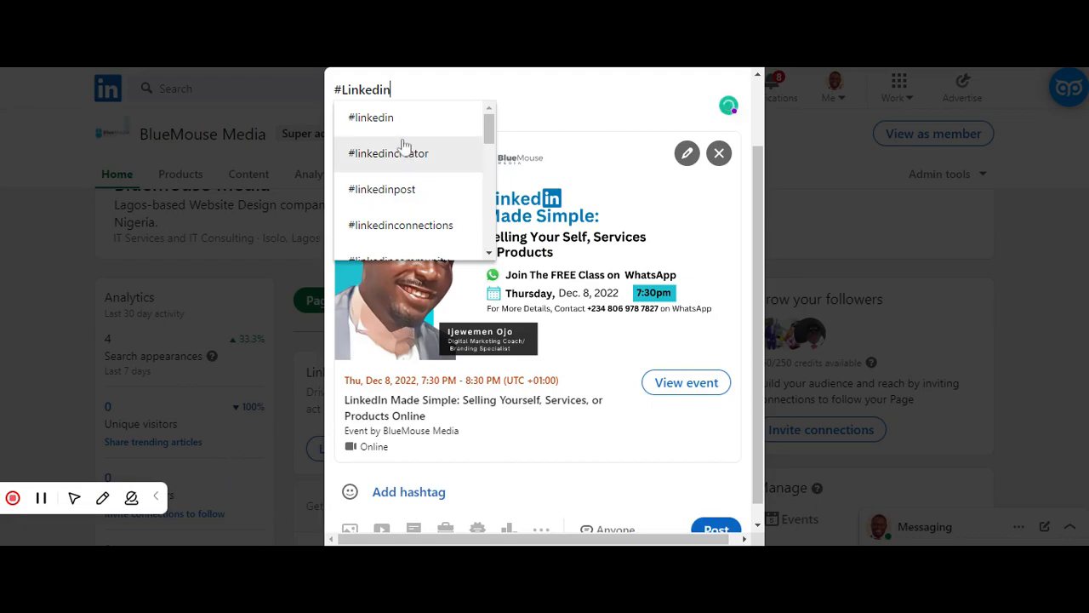
{"action": "left_click", "coordinate": [373, 121]}
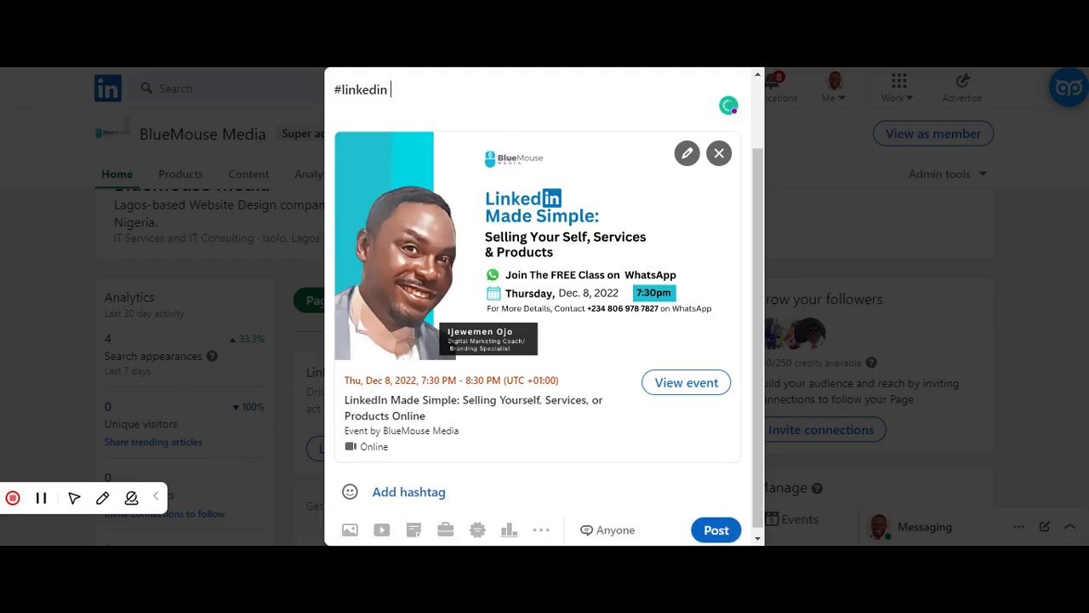
{"action": "type", "text": "#webinar"}
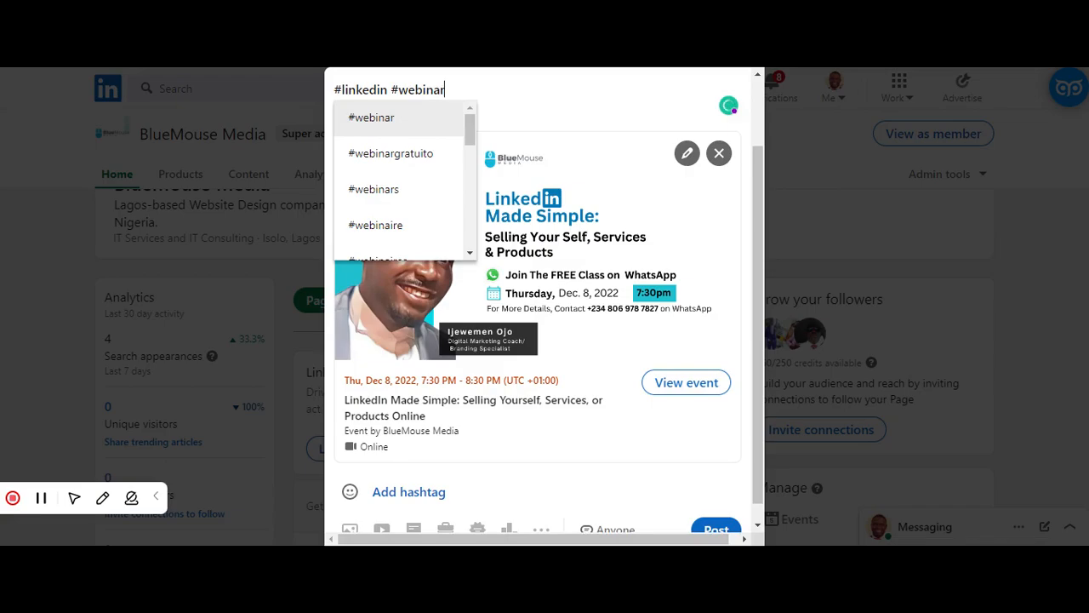
{"action": "left_click", "coordinate": [393, 116]}
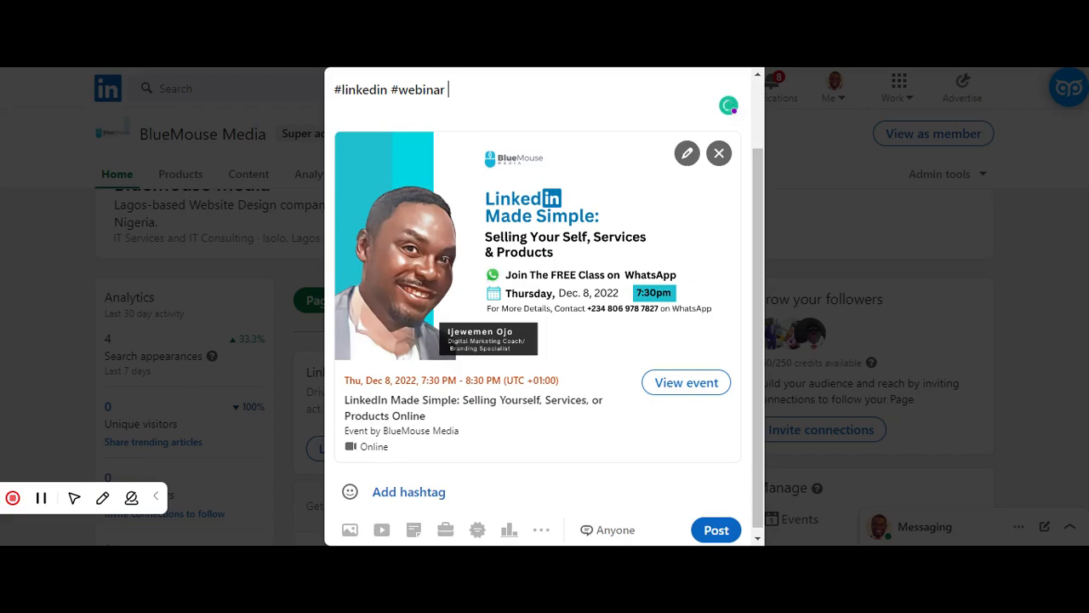
- Add the hashtags #job and #career after #webinar in the post text
{"action": "type", "text": "#job"}
{"action": "left_click", "coordinate": [396, 118]}
{"action": "type", "text": "#caree"}
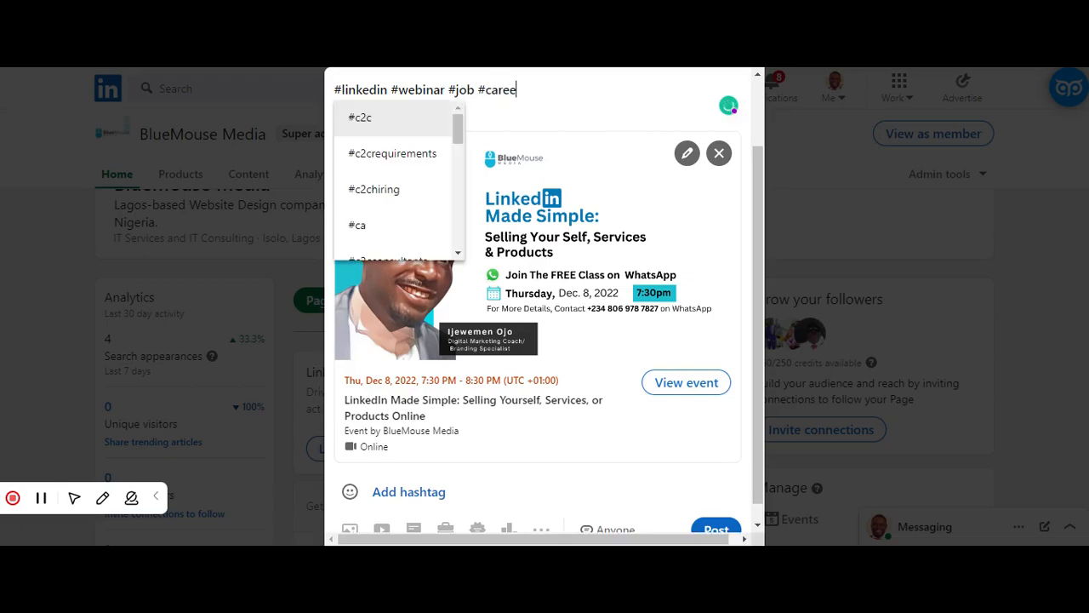
{"action": "type", "text": "r"}
{"action": "left_click", "coordinate": [381, 125]}
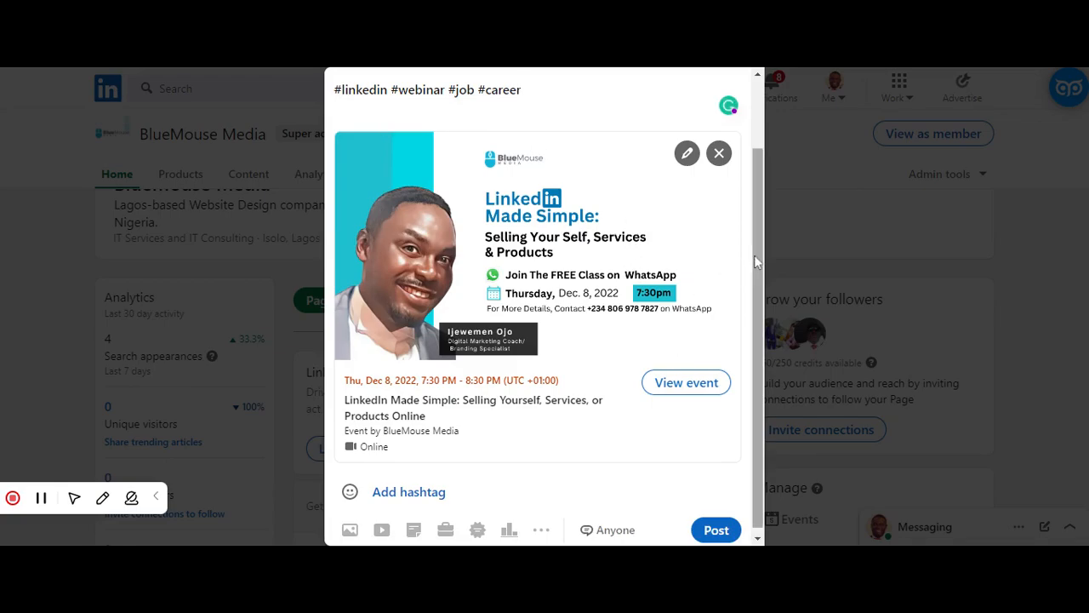
- Insert an empty line above the hashtags in the post text and place the cursor there
{"action": "left_click_drag", "start_coordinate": [754, 254], "coordinate": [757, 191]}
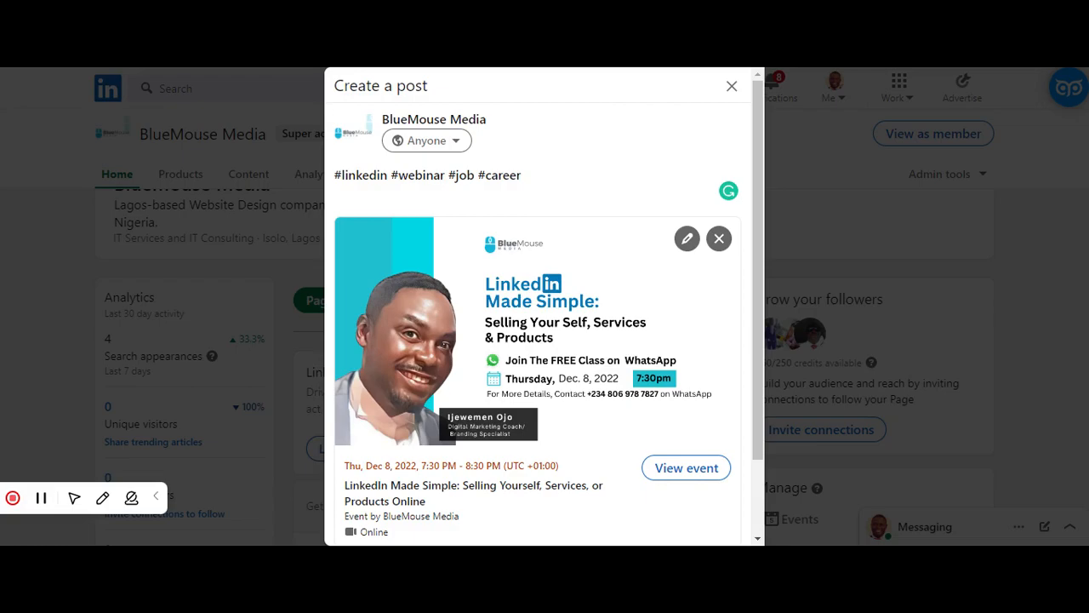
{"action": "left_click", "coordinate": [335, 175]}
{"action": "key", "text": "Return"}
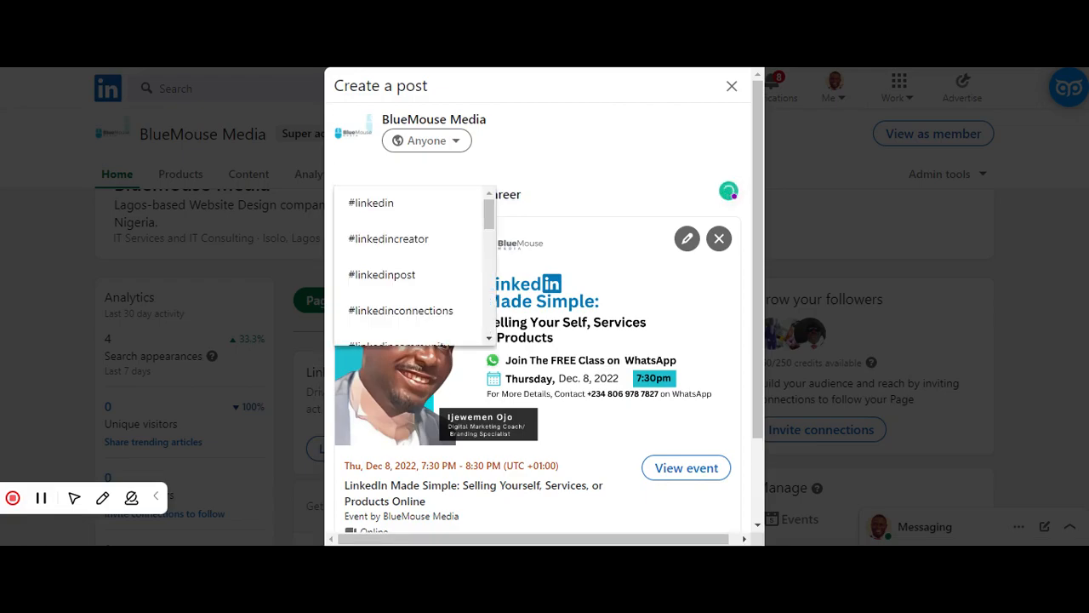
{"action": "left_click", "coordinate": [342, 162]}
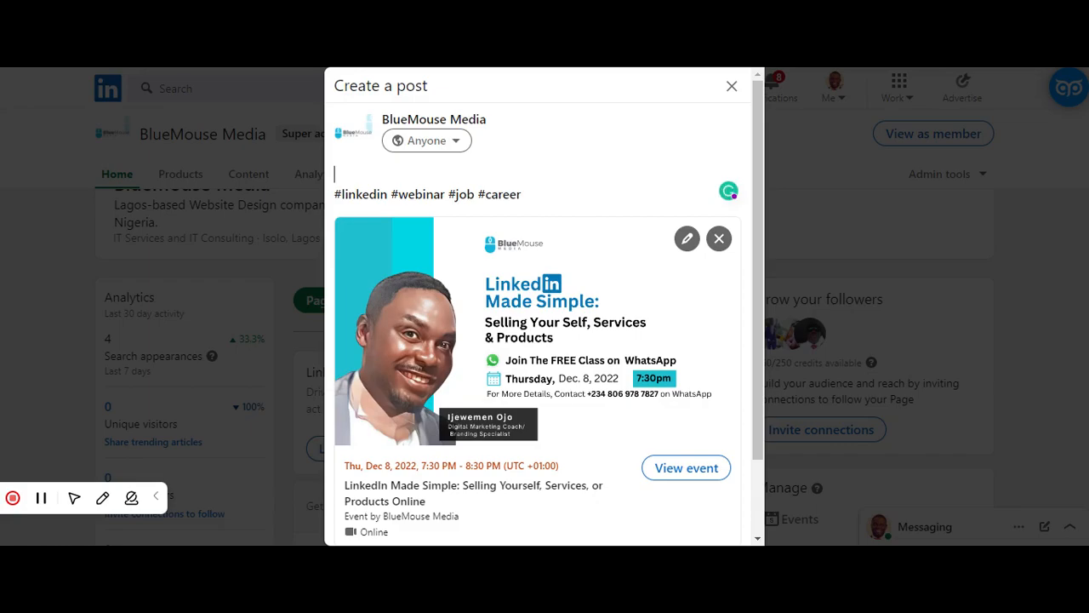
- Write the post's opening text above the hashtags: "Are you wondering why you are not landing the right job, or getting"
{"action": "type", "text": "Are you"}
{"action": "type", "text": "wondering"}
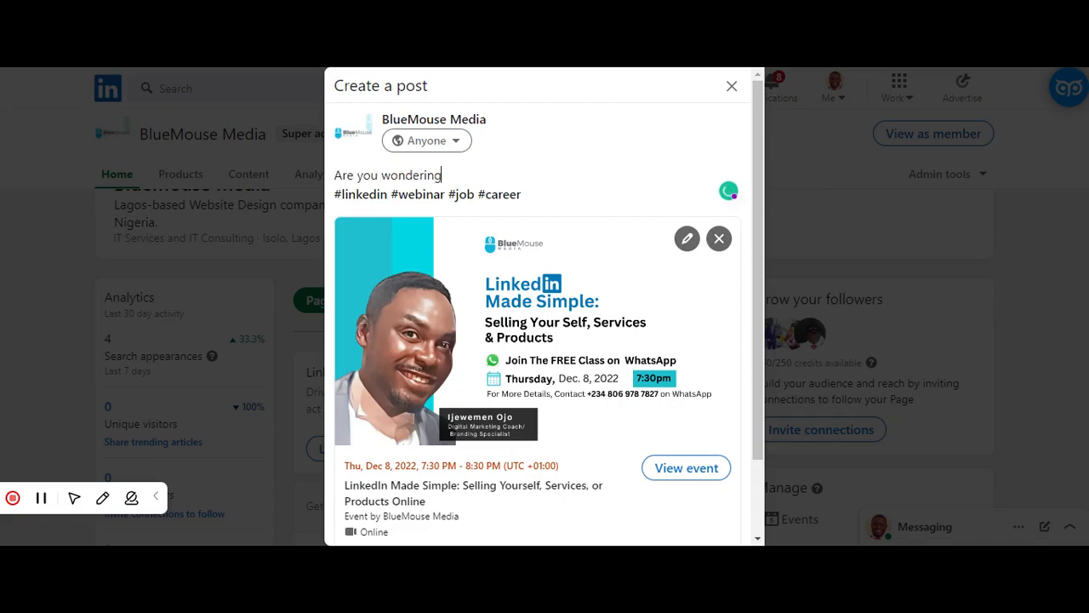
{"action": "type", "text": " why you are n"}
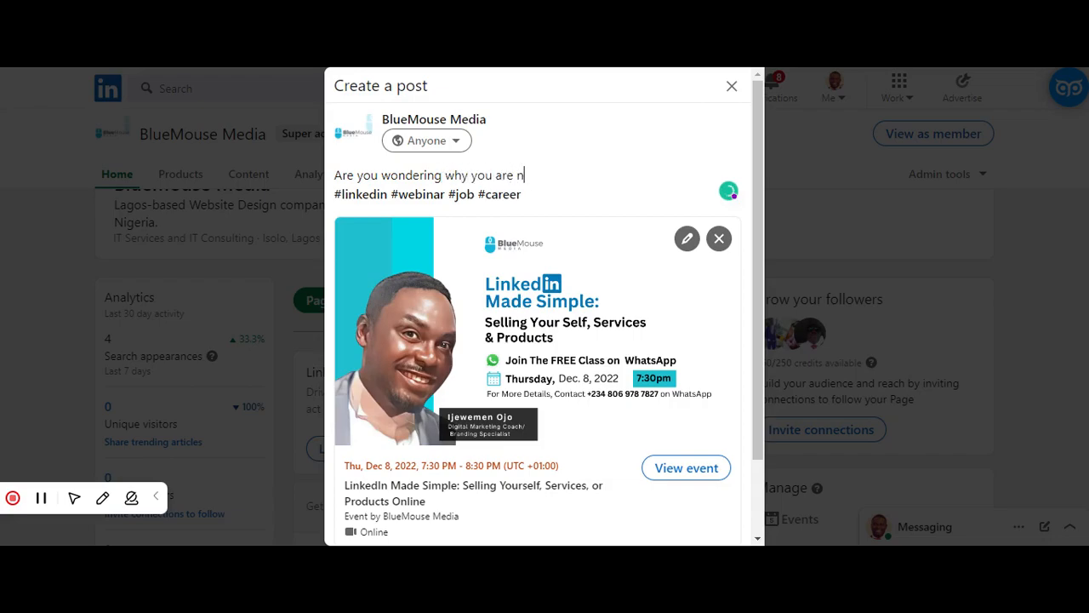
{"action": "type", "text": "ot landing the rig"}
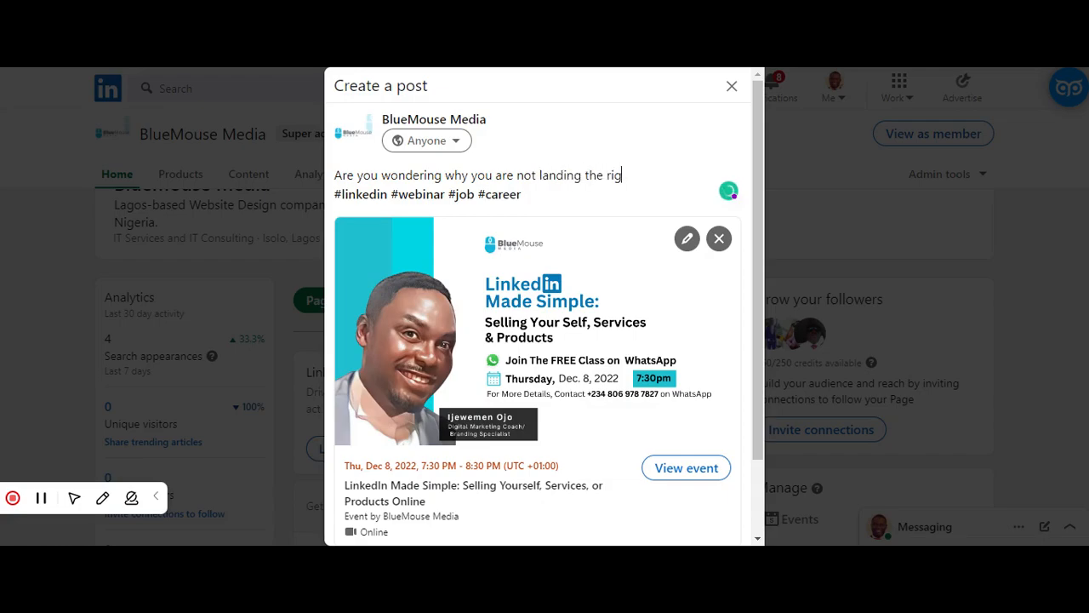
{"action": "type", "text": "ht job, or getting the"}
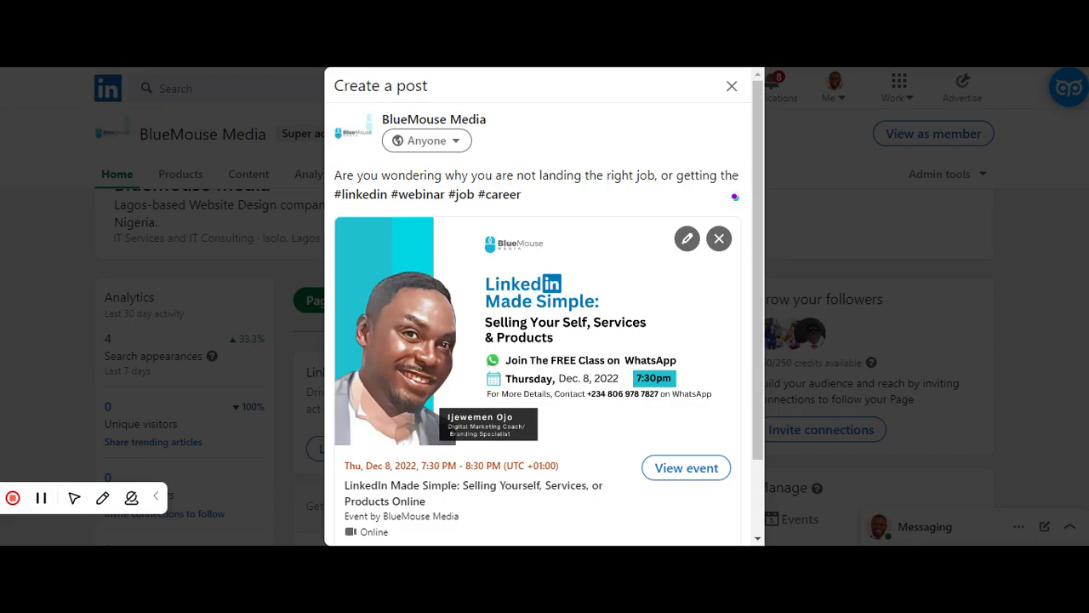
- Remove the trailing "the" and complete the opening question with "quality leads for your business?"
{"action": "key", "text": "BackSpace"}
{"action": "key", "text": "BackSpace"}
{"action": "key", "text": "BackSpace"}
{"action": "type", "text": "quality leads for your business?"}
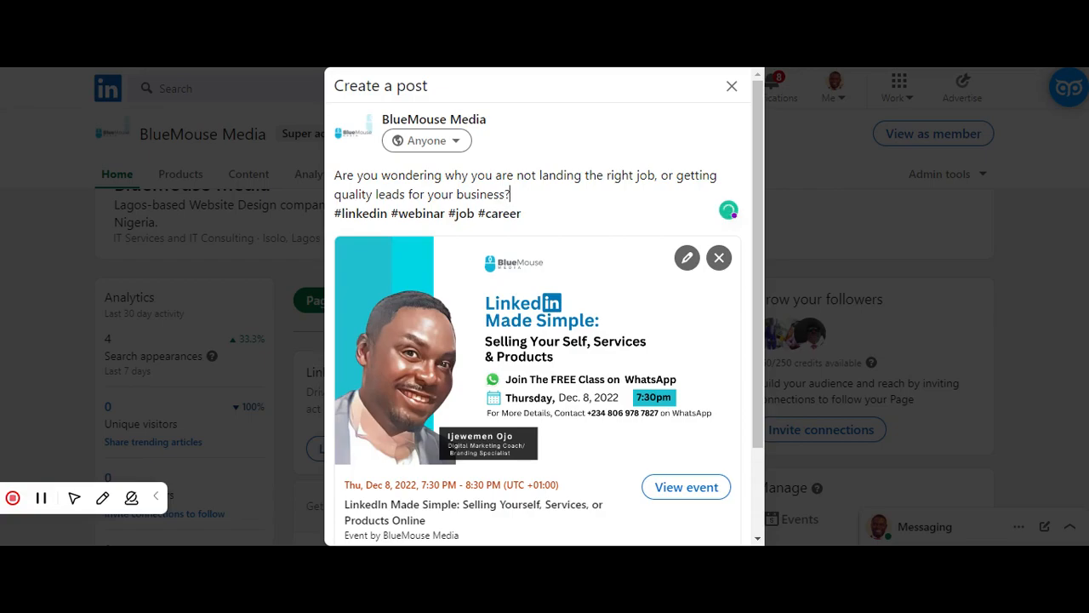
- Start a new line below the opening question in the post text with "You need to optimize your profile"
{"action": "key", "text": "Return"}
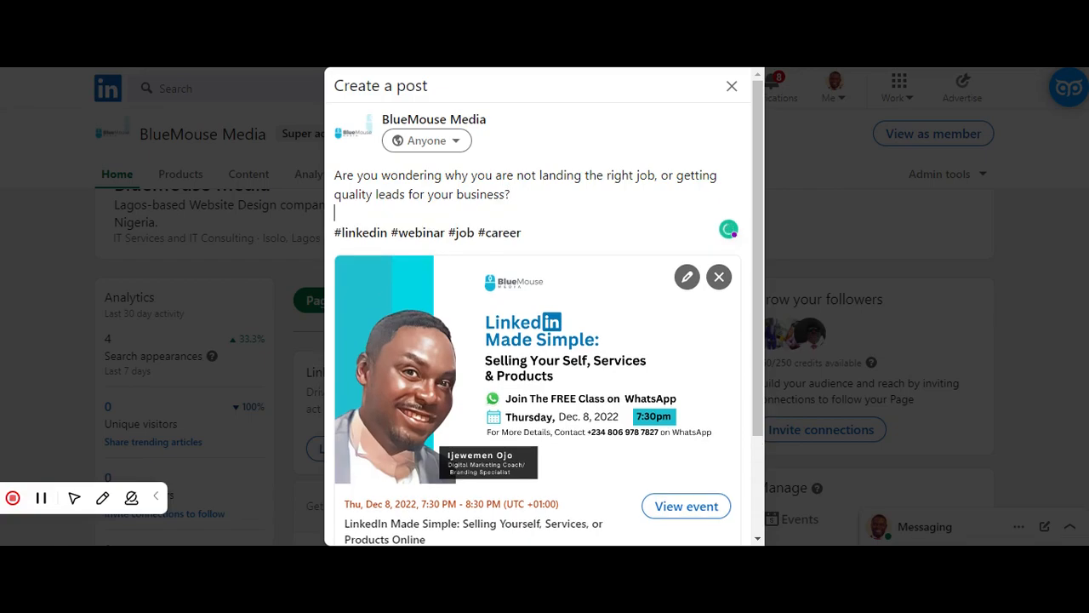
{"action": "type", "text": "You need to optimize "}
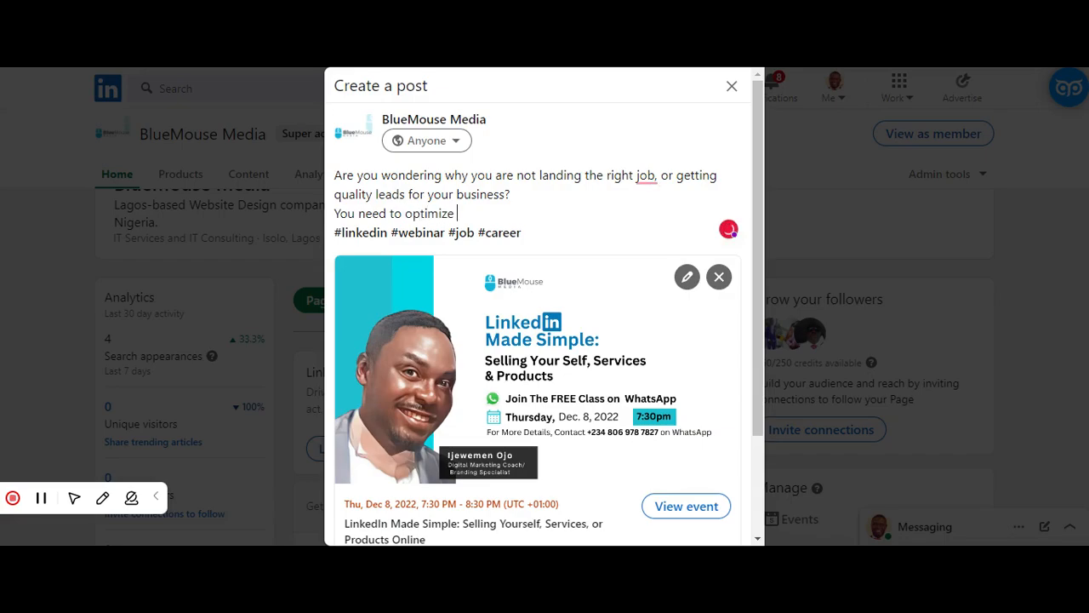
{"action": "type", "text": "your profile. Join us in this webinar"}
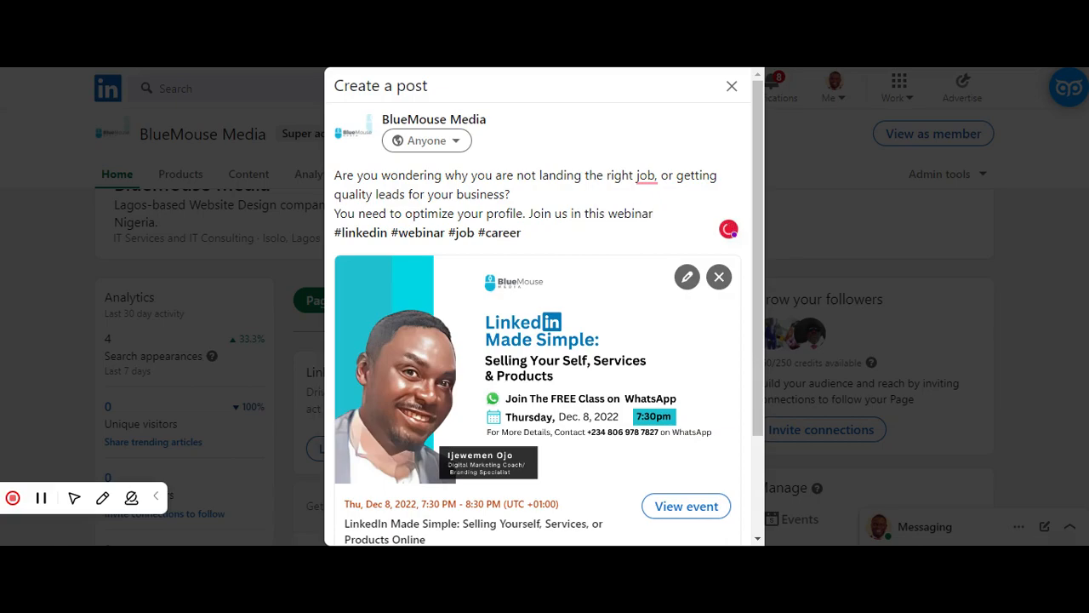
{"action": "type", "text": " to discover "}
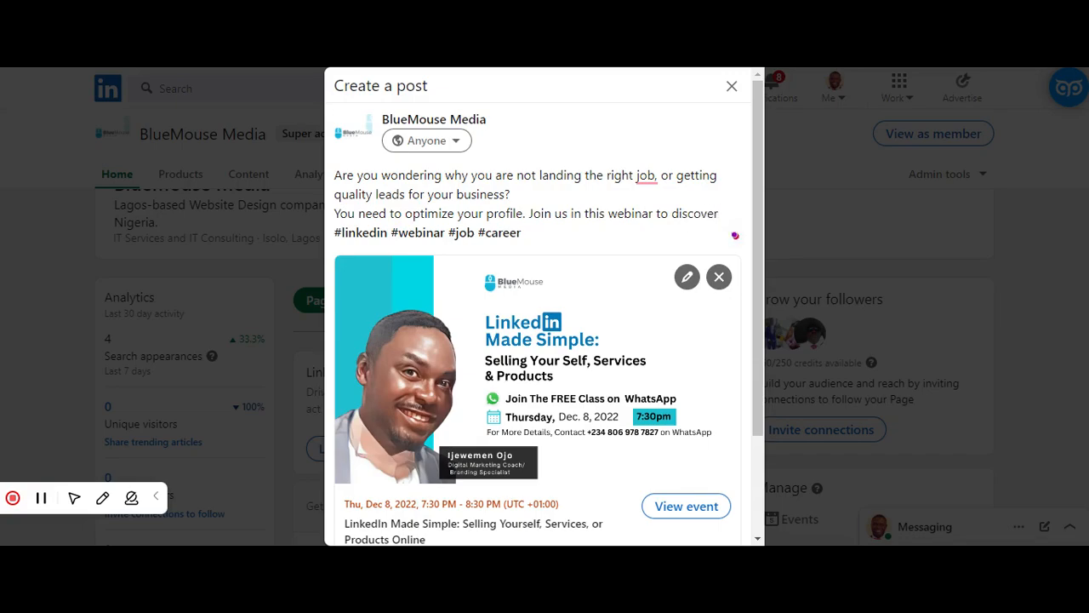
{"action": "type", "text": "what you are not doing rig"}
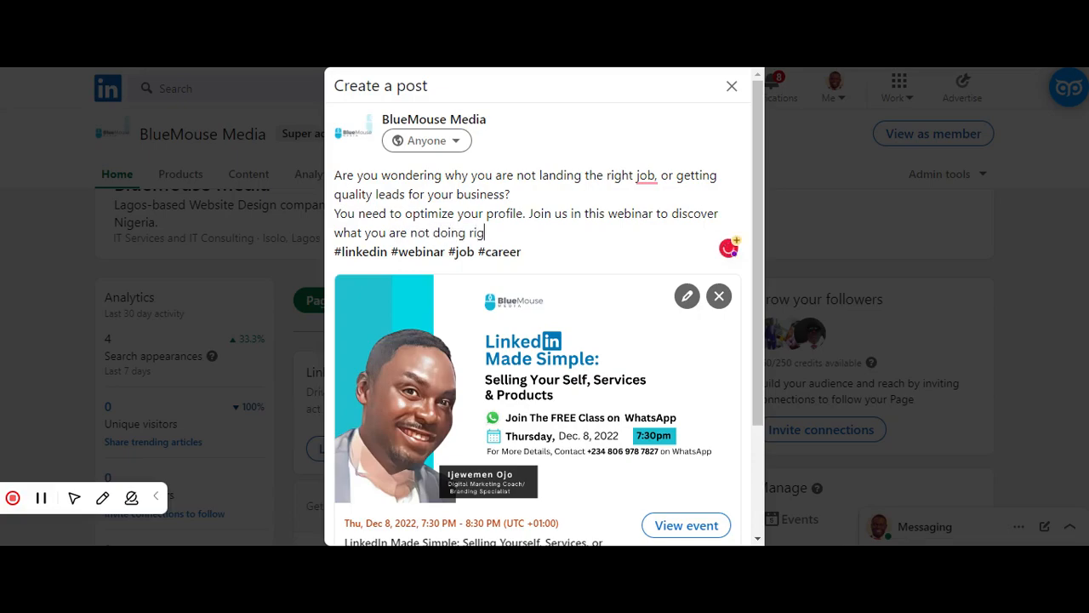
{"action": "type", "text": "ht."}
- Continue the text with ". Join us in this webinar to discover what you are not doing right." and add an empty line above the hashtags
{"action": "key", "text": "Return"}
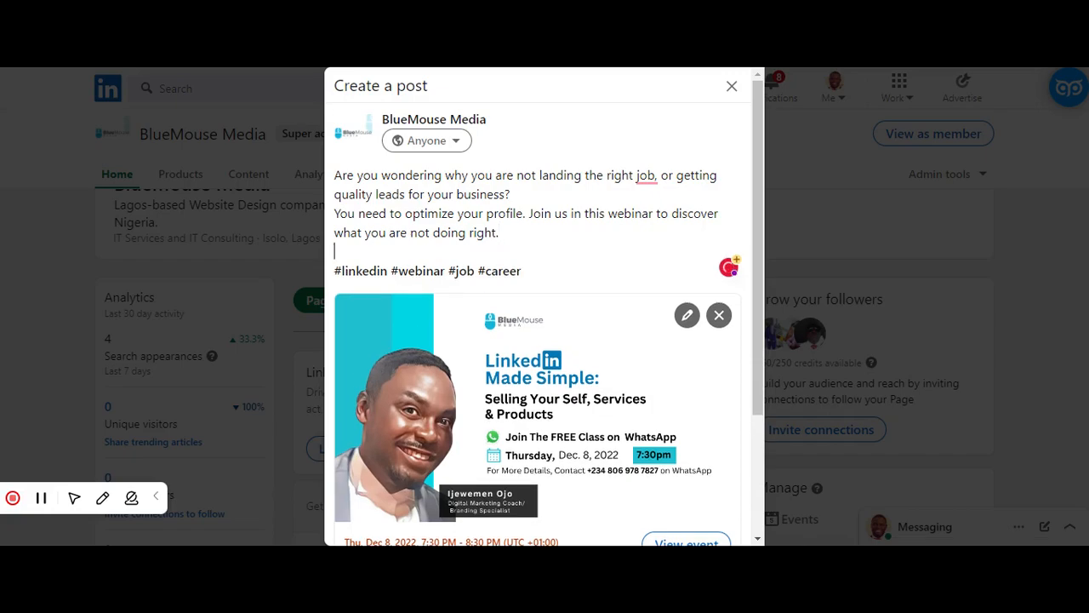
- Accept the grammar suggestion to remove the comma after "job" in the opening question and publish the event post
{"action": "mouse_move", "coordinate": [645, 179]}
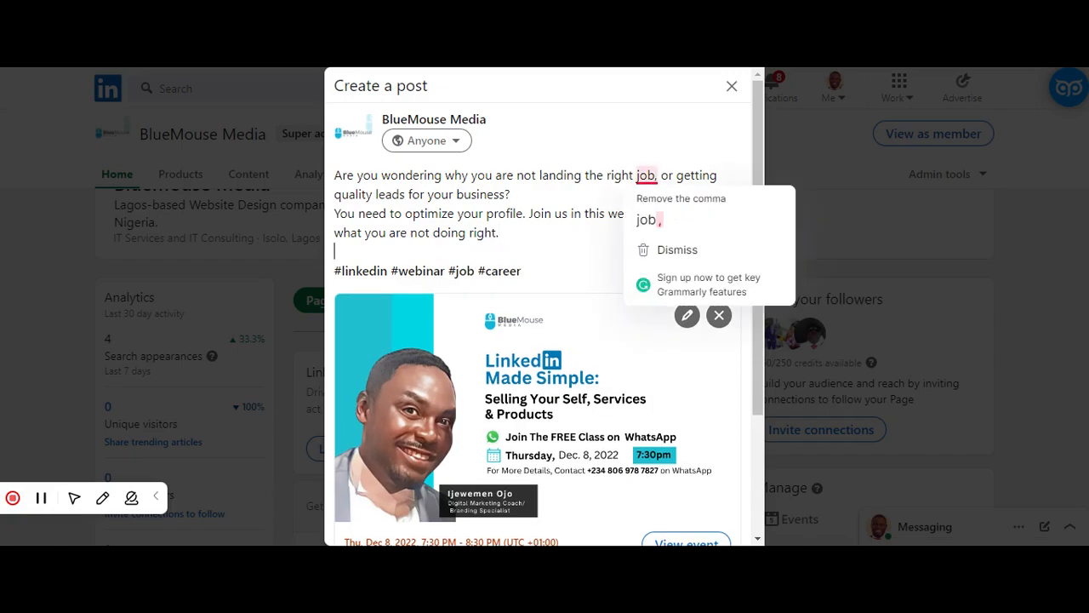
{"action": "left_click", "coordinate": [649, 220]}
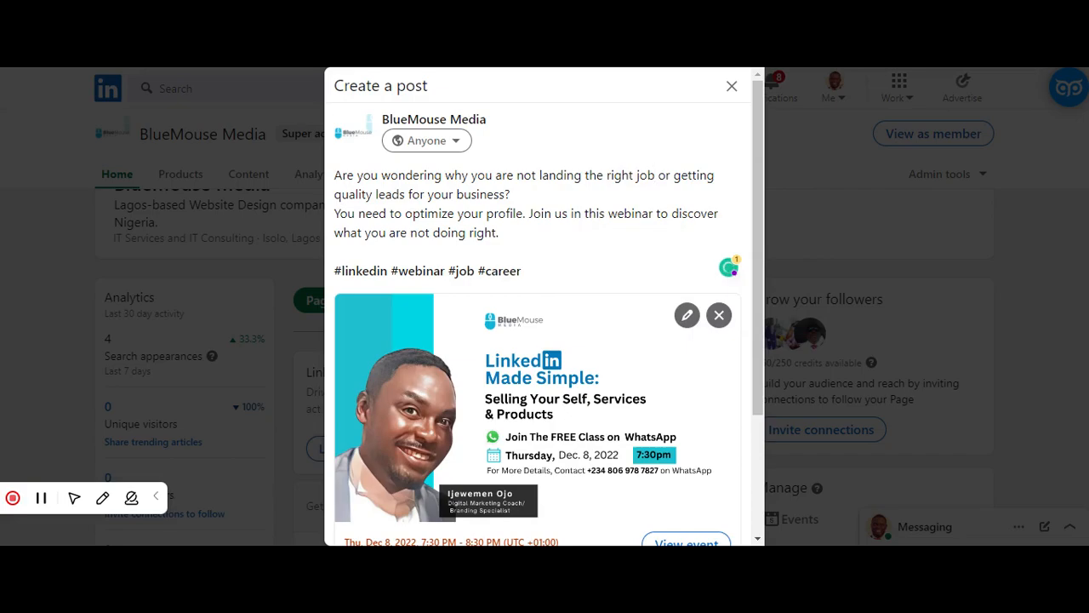
{"action": "left_click_drag", "start_coordinate": [754, 199], "coordinate": [781, 379]}
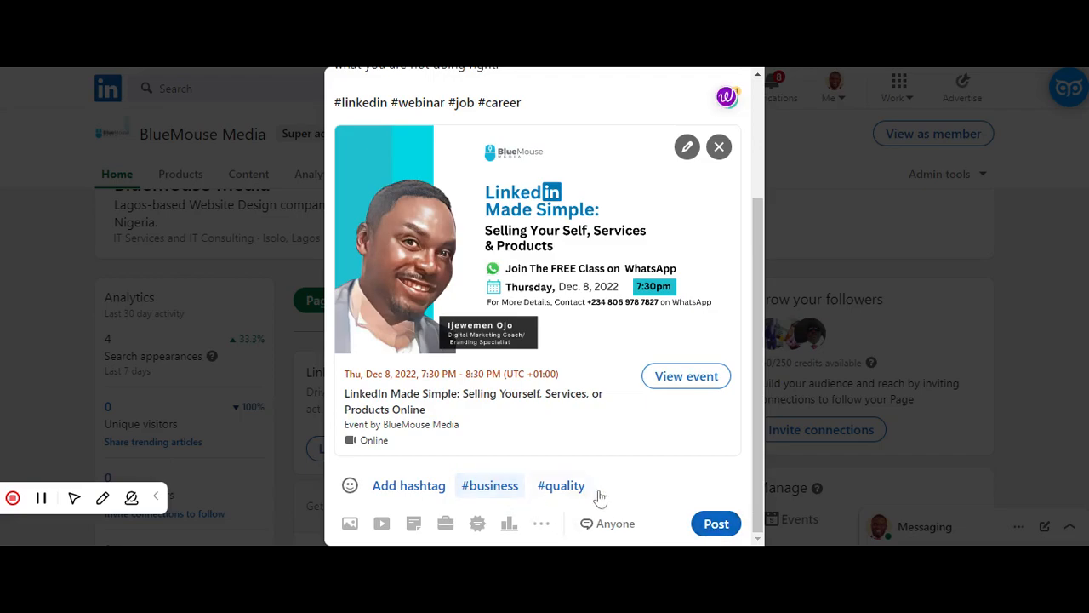
{"action": "left_click", "coordinate": [717, 524]}
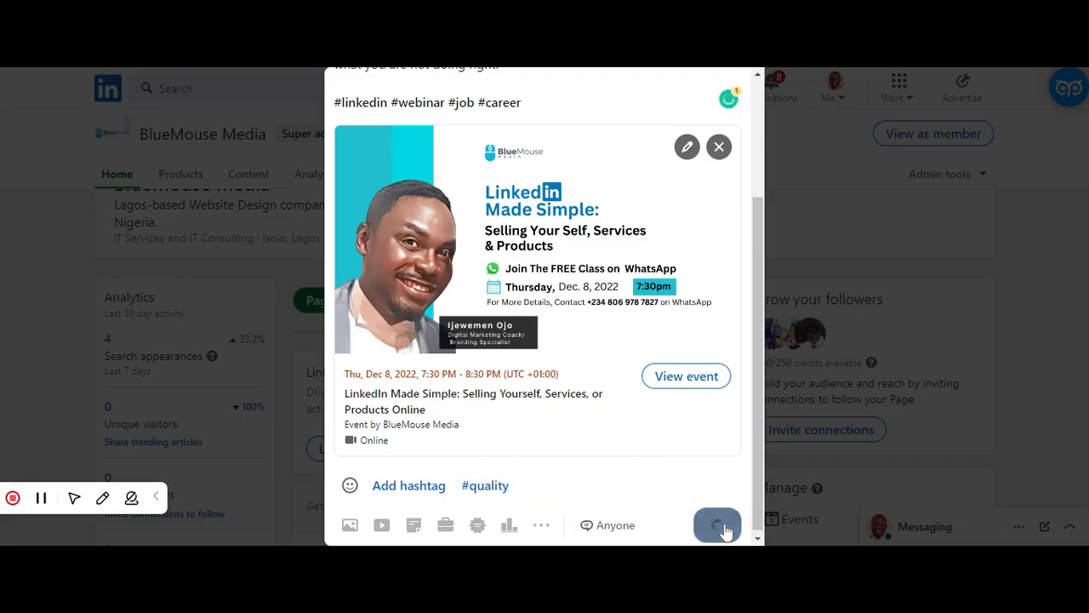